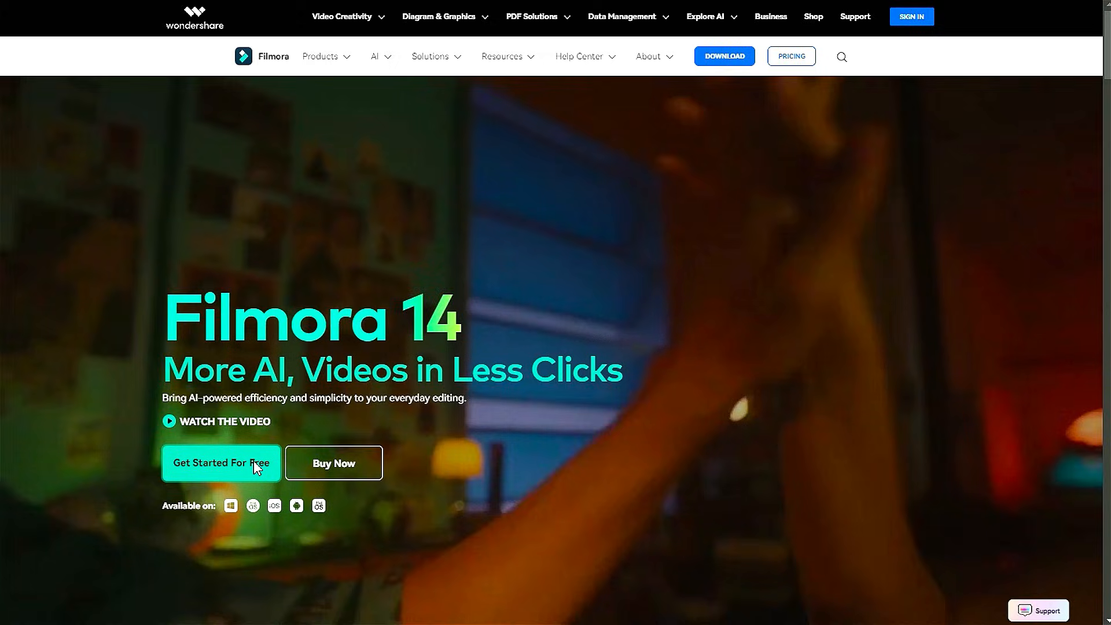
# Download the free Filmora installer and save it as filmora_setup_full846.
pyautogui.click(253, 461)
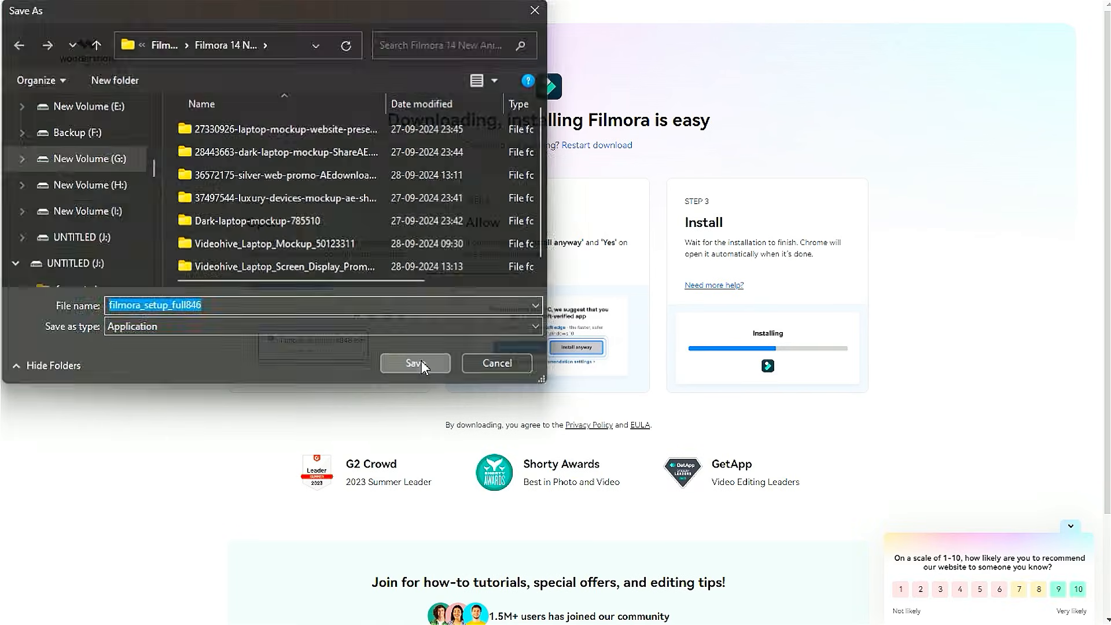
pyautogui.click(421, 361)
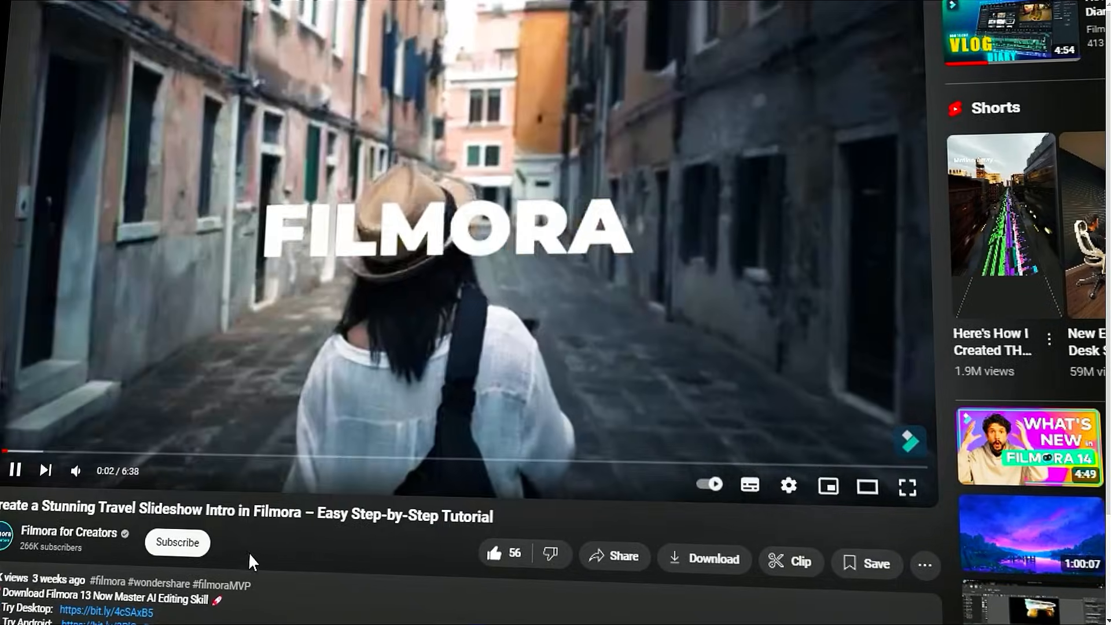
# Subscribe to the Filmora for Creators channel on YouTube and set its notifications to All.
pyautogui.click(179, 542)
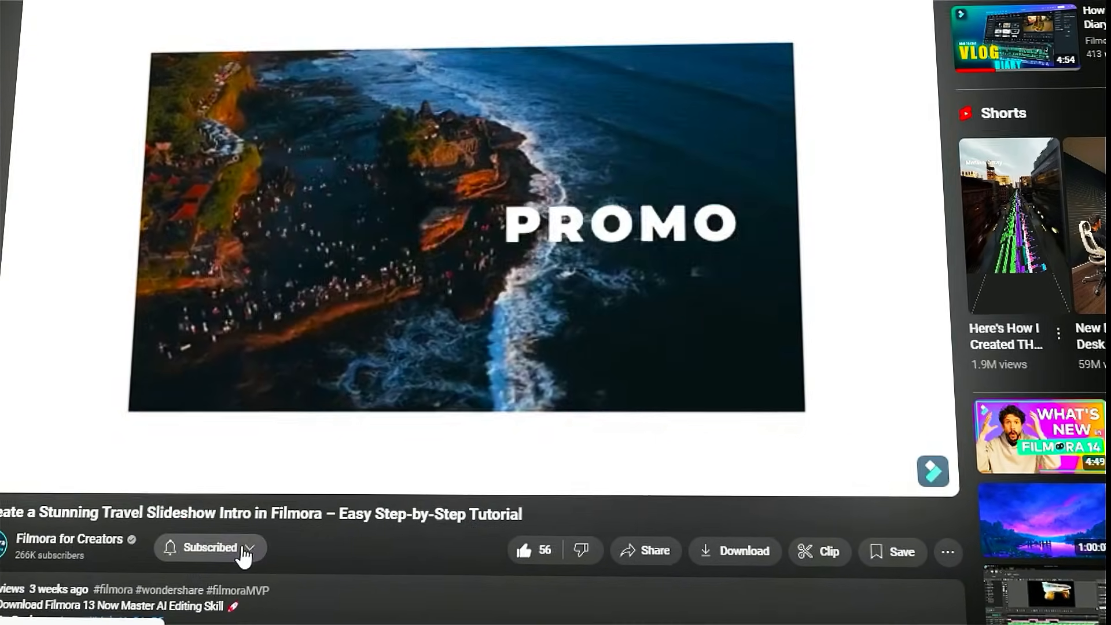
pyautogui.click(246, 549)
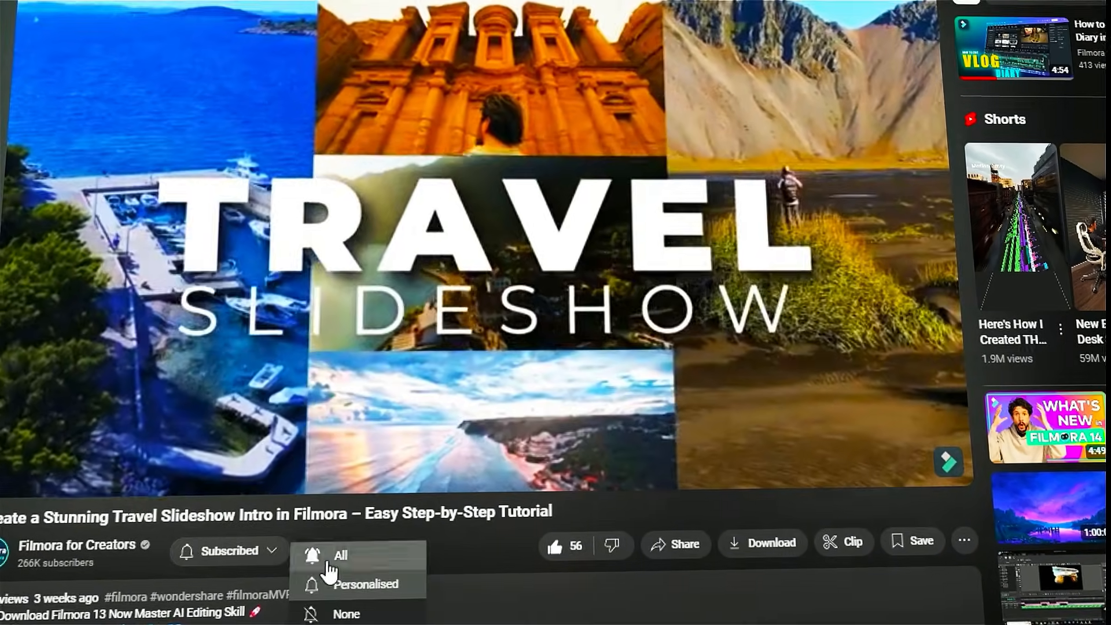
pyautogui.click(328, 561)
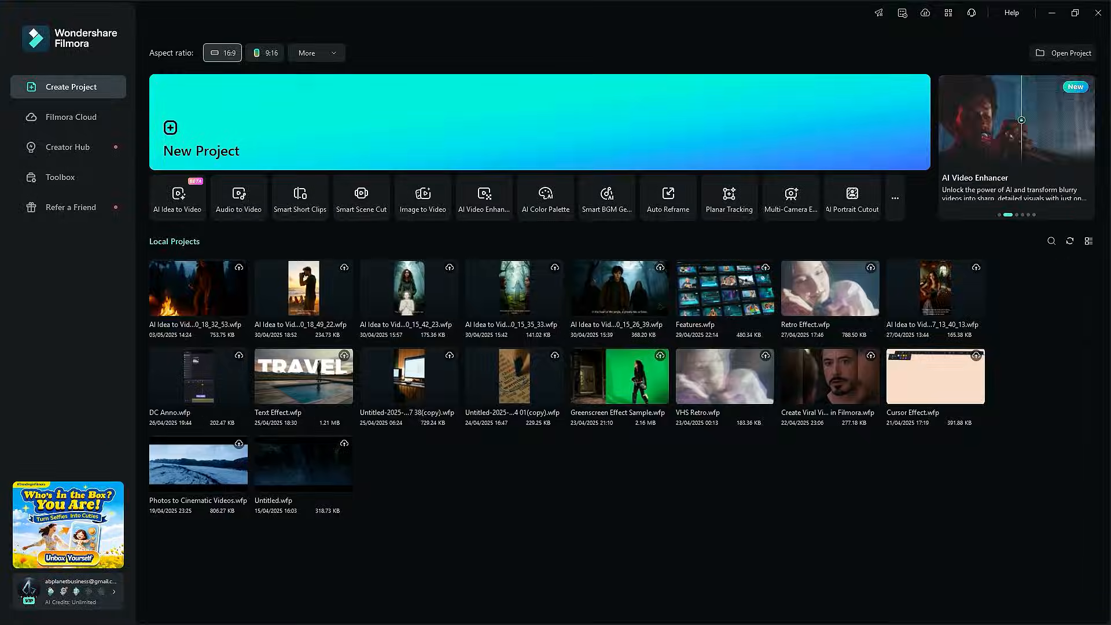
# In Filmora, open the AI Idea to Video tool from the Toolbox's new features.
pyautogui.click(69, 180)
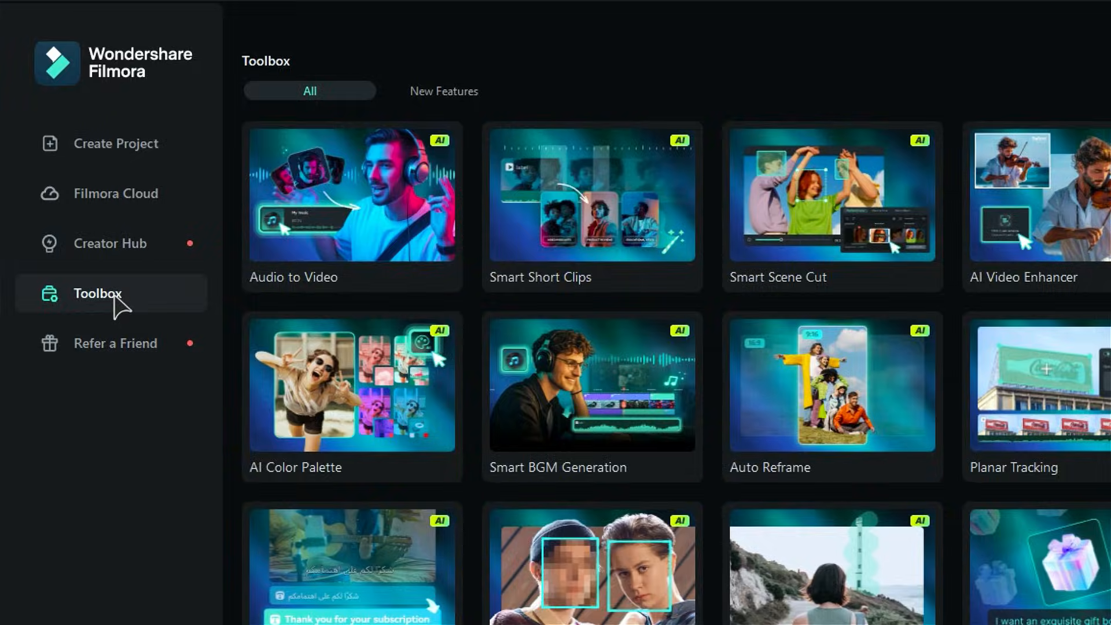
pyautogui.click(435, 97)
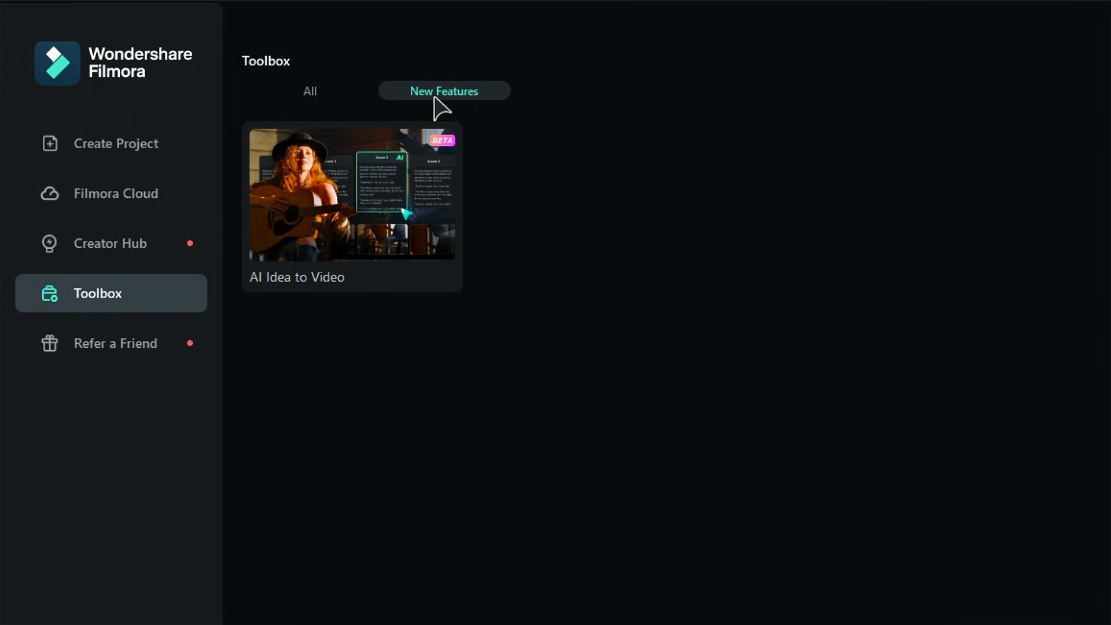
pyautogui.click(382, 204)
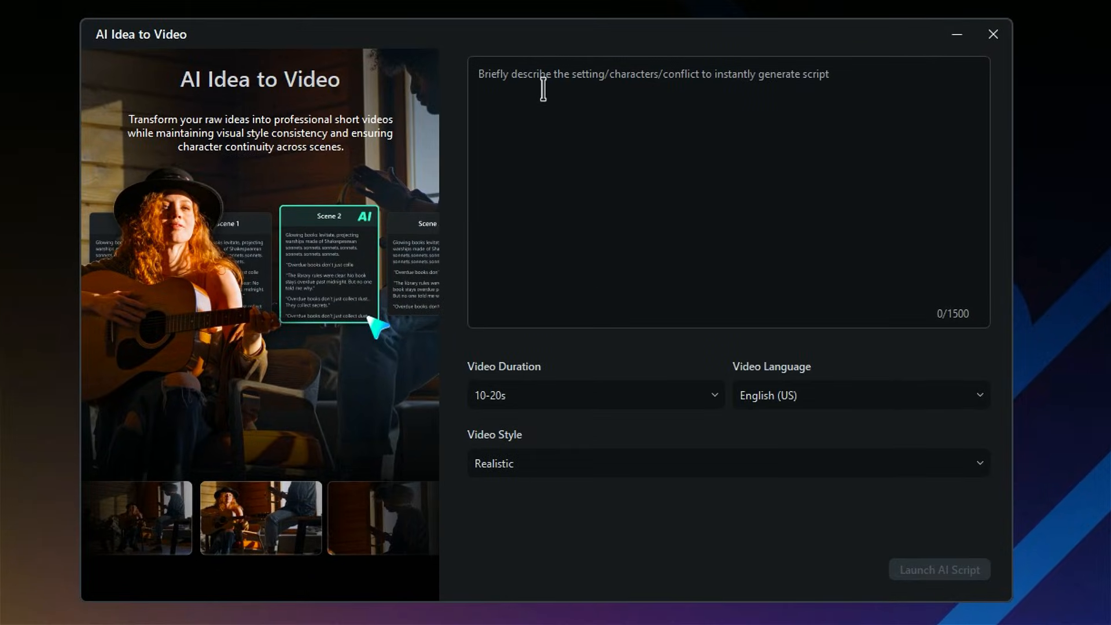
# Enter a story idea about four friends in a dense jungle who hear the ghost of a lady who lost her life there.
pyautogui.click(542, 89)
pyautogui.write('In a dense jungle, a group of four friends was enjoying themselves when they heard a sound in the woods. It was the ghost of a lady who had lost her life in that jungle.')
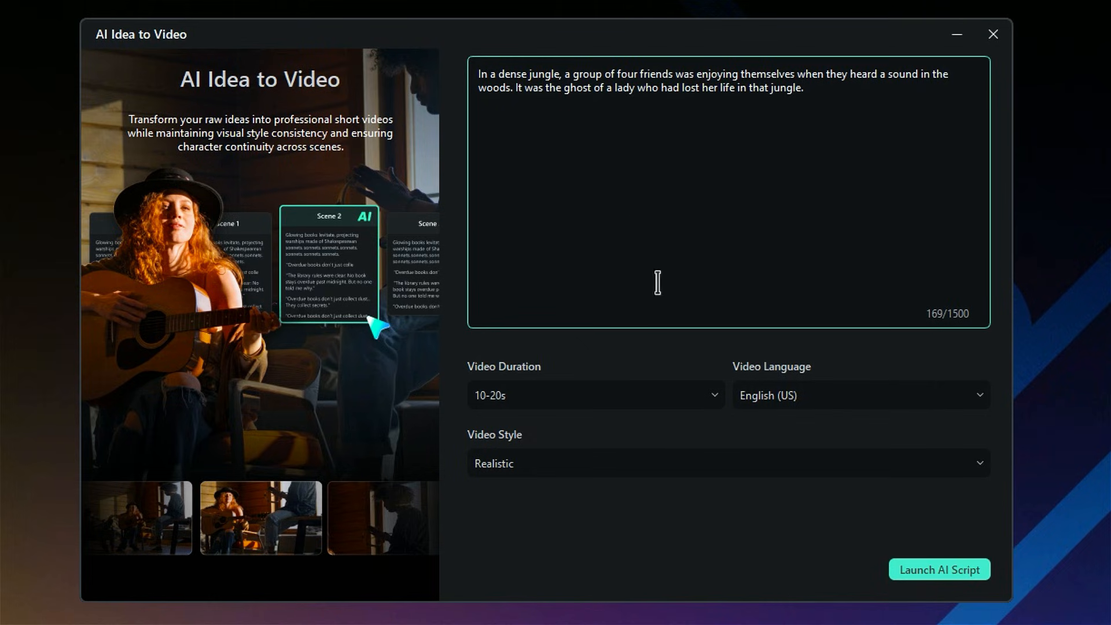
# Set the video duration to 20-30s, the language to English (UK) and the style to Realistic, and launch the AI script.
pyautogui.click(720, 401)
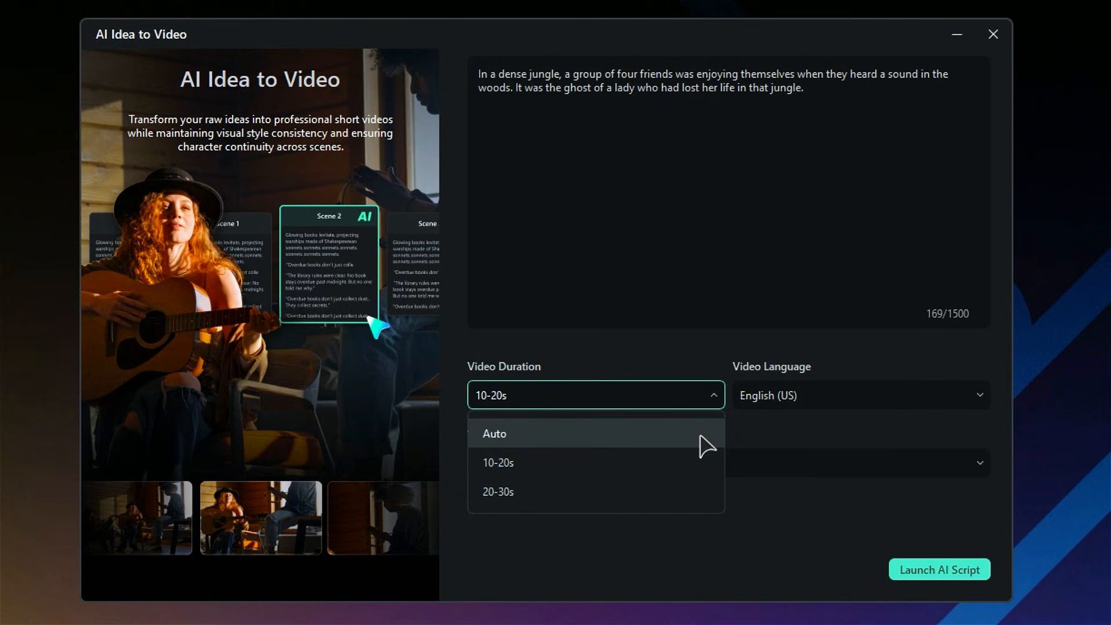
pyautogui.click(710, 491)
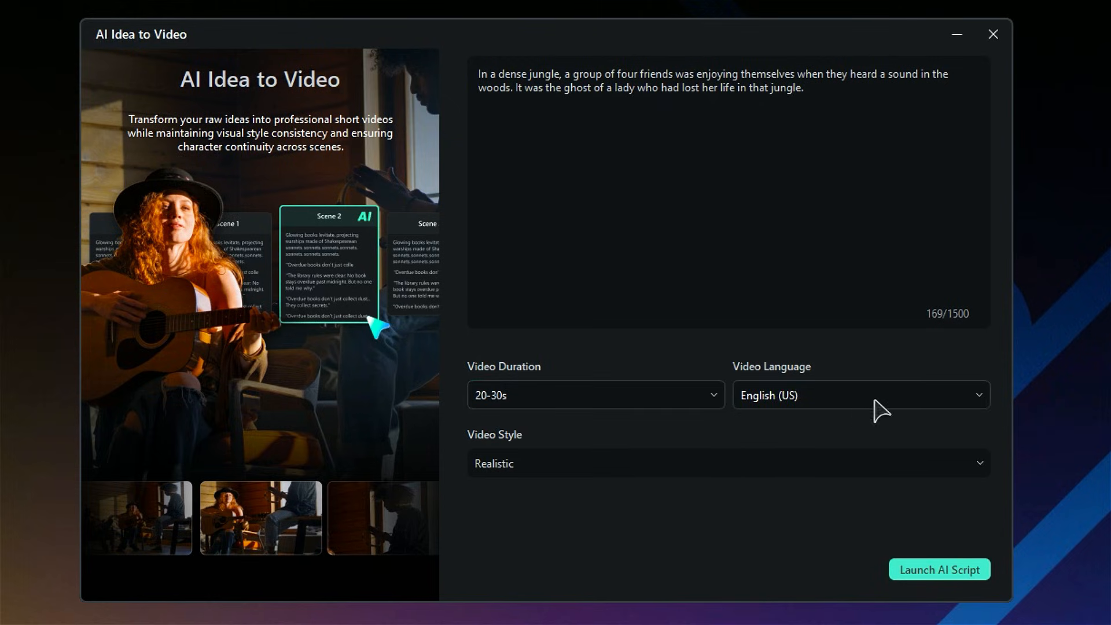
pyautogui.click(986, 404)
pyautogui.click(961, 476)
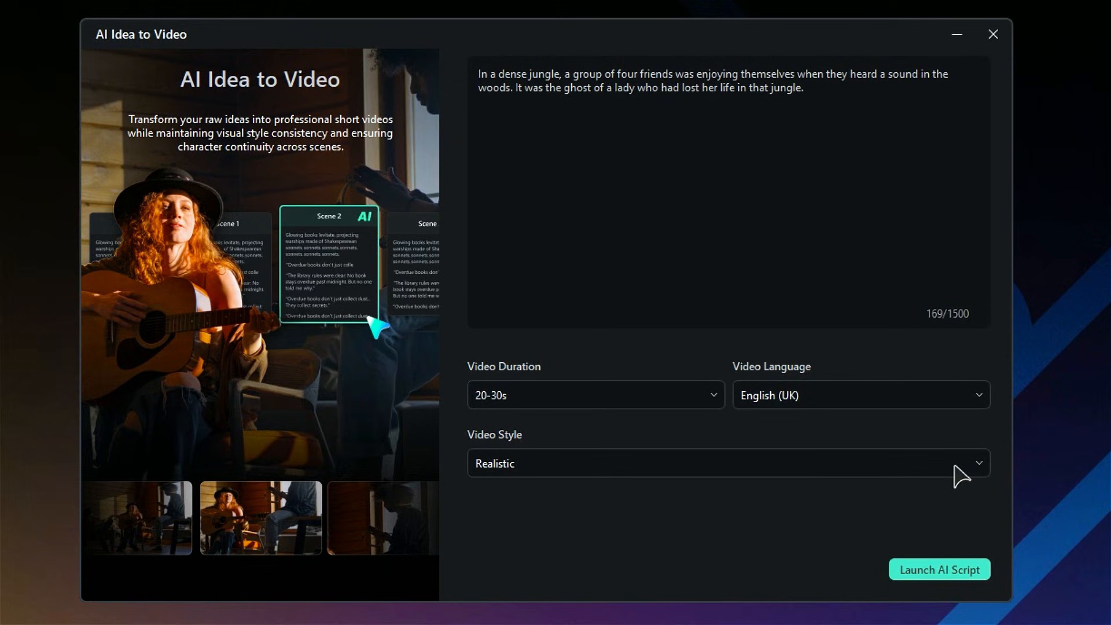
pyautogui.click(964, 475)
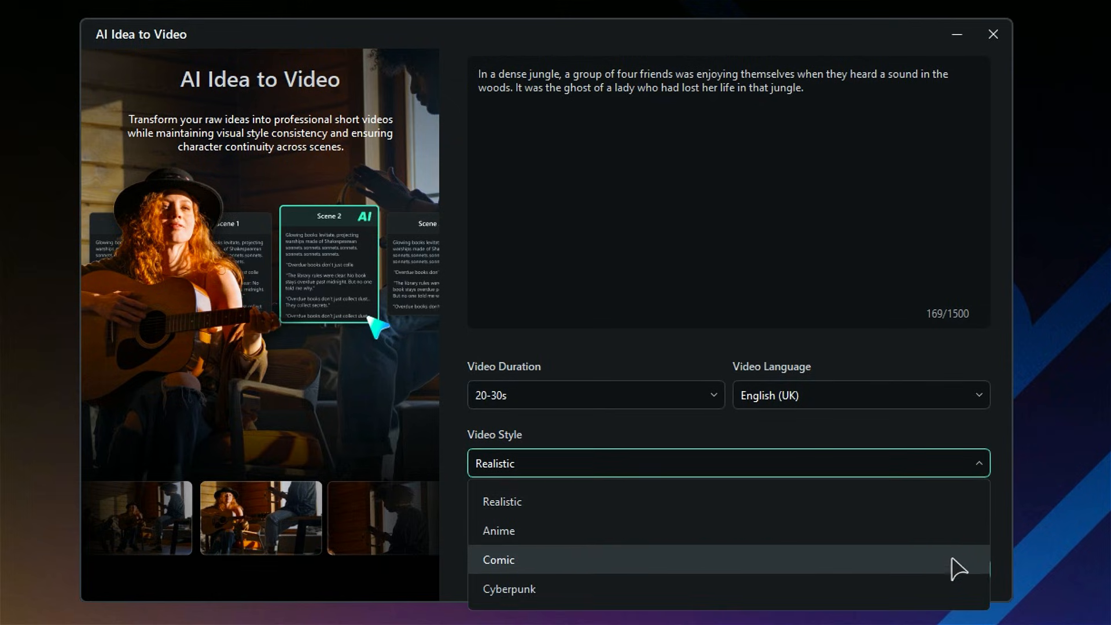
pyautogui.click(934, 513)
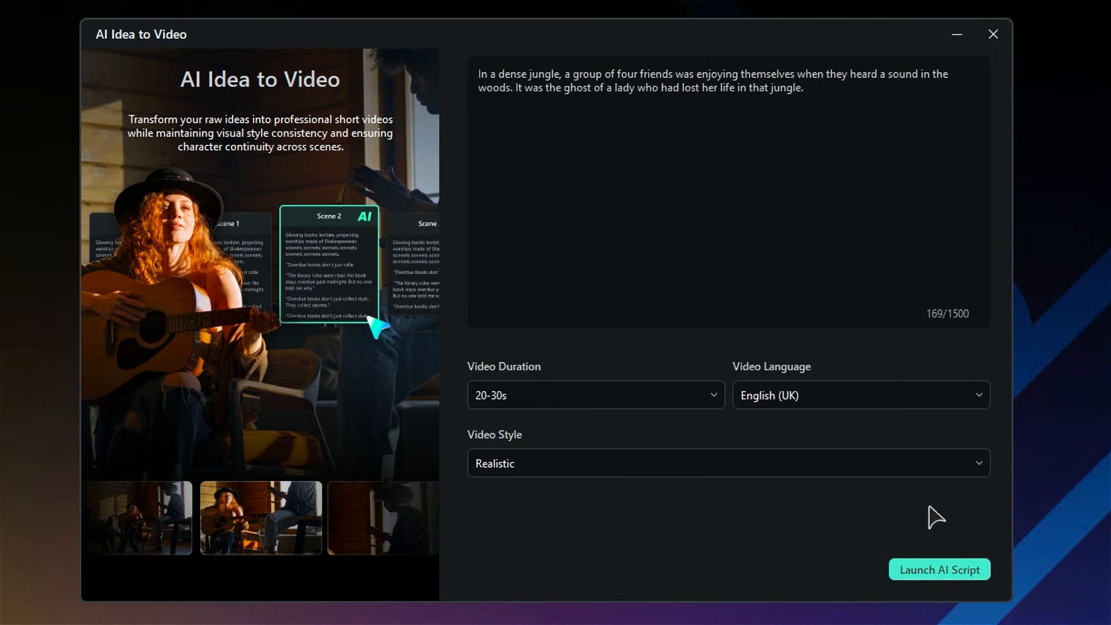
pyautogui.click(949, 572)
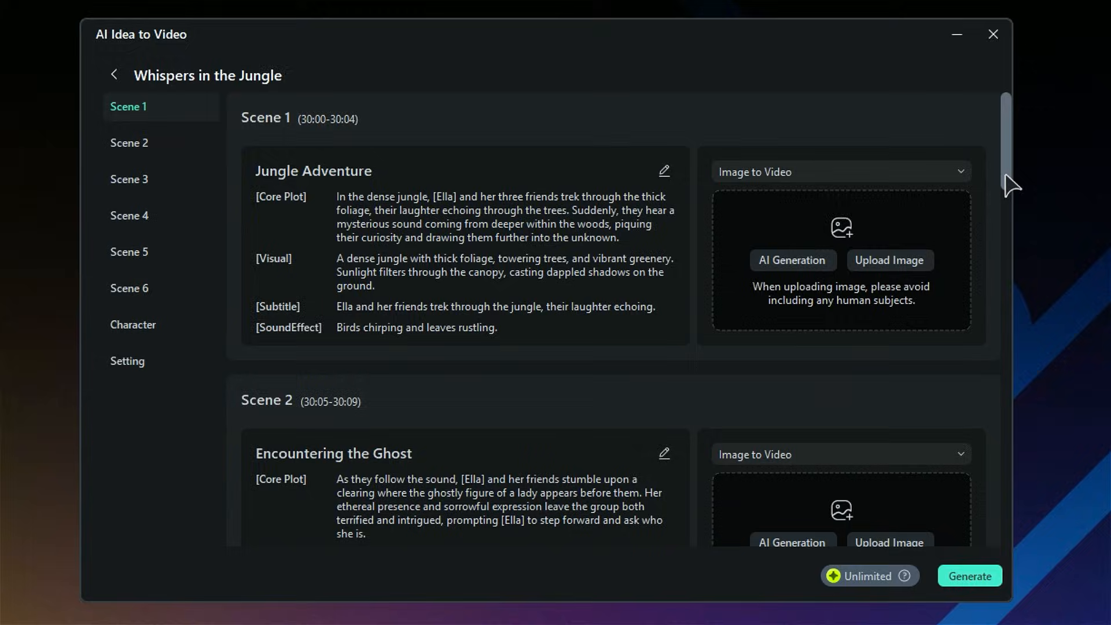
# Open the Jungle Adventure script of Scene 1 for editing and confirm it.
pyautogui.moveTo(1006, 171)
pyautogui.mouseDown()
pyautogui.moveTo(1054, 355)
pyautogui.moveTo(1001, 159)
pyautogui.mouseUp()
pyautogui.click(664, 172)
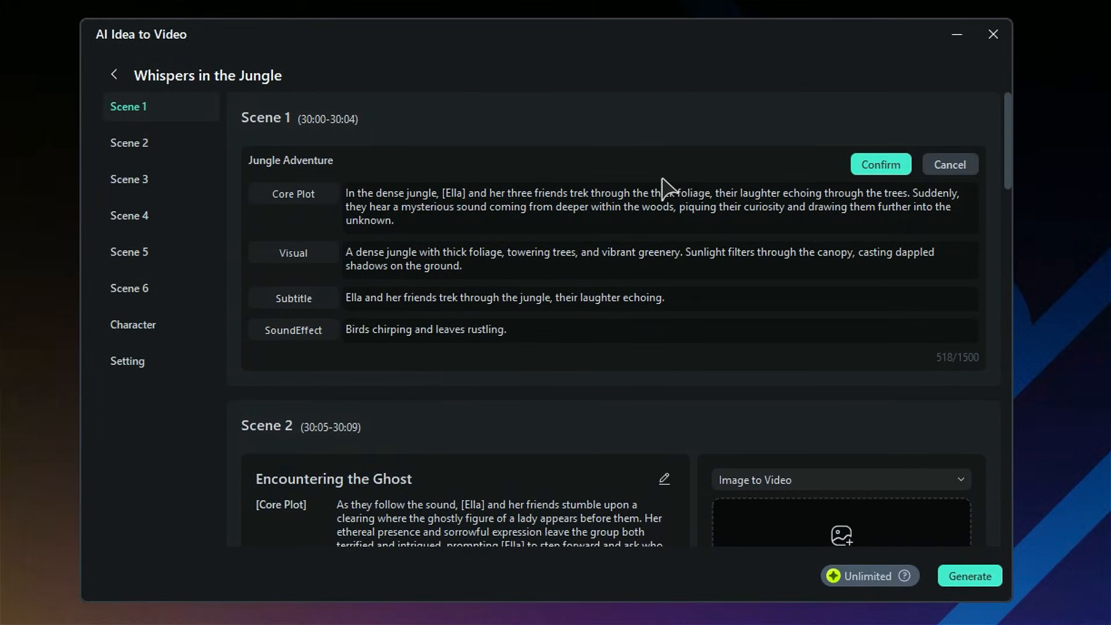
pyautogui.click(880, 165)
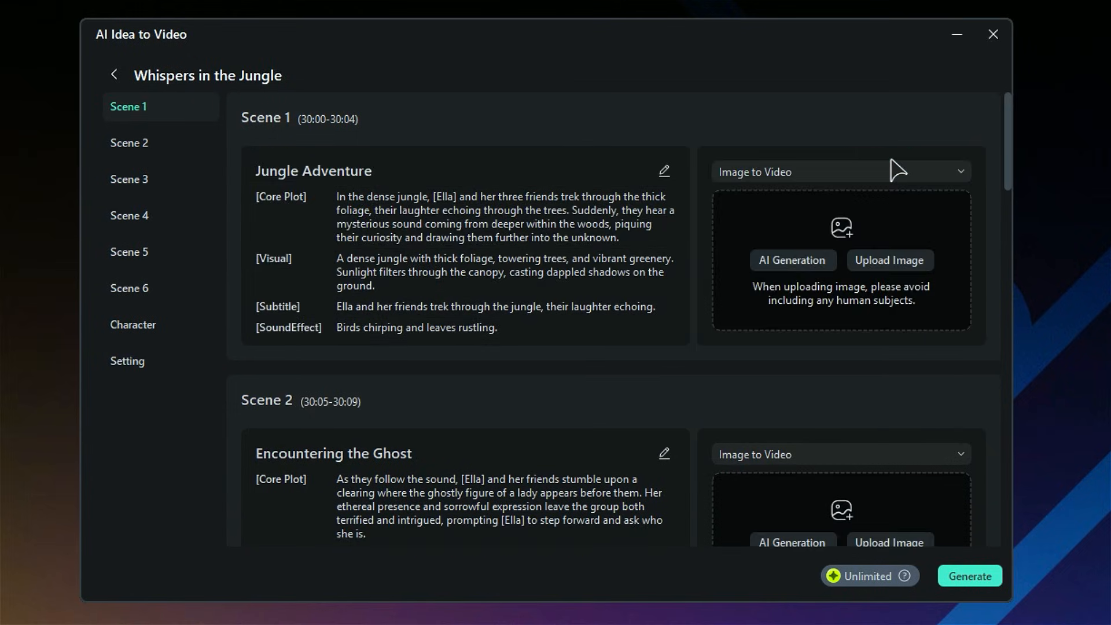
# Generate Realistic AI images for all scenes at once, and check the video generation modes offered for Scene 1.
pyautogui.click(802, 263)
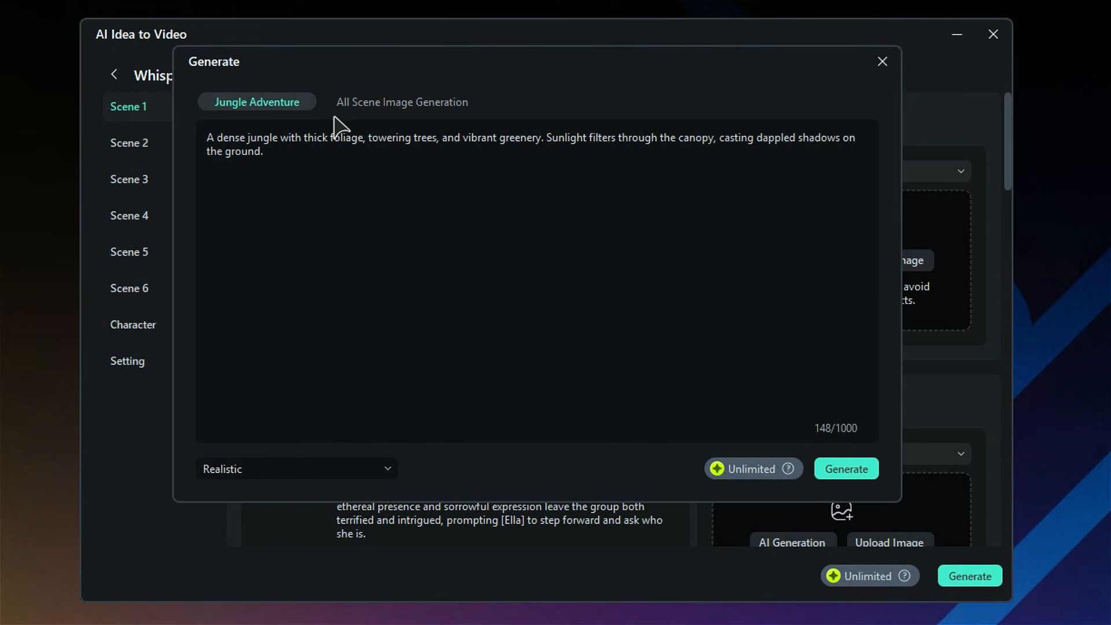
pyautogui.click(370, 108)
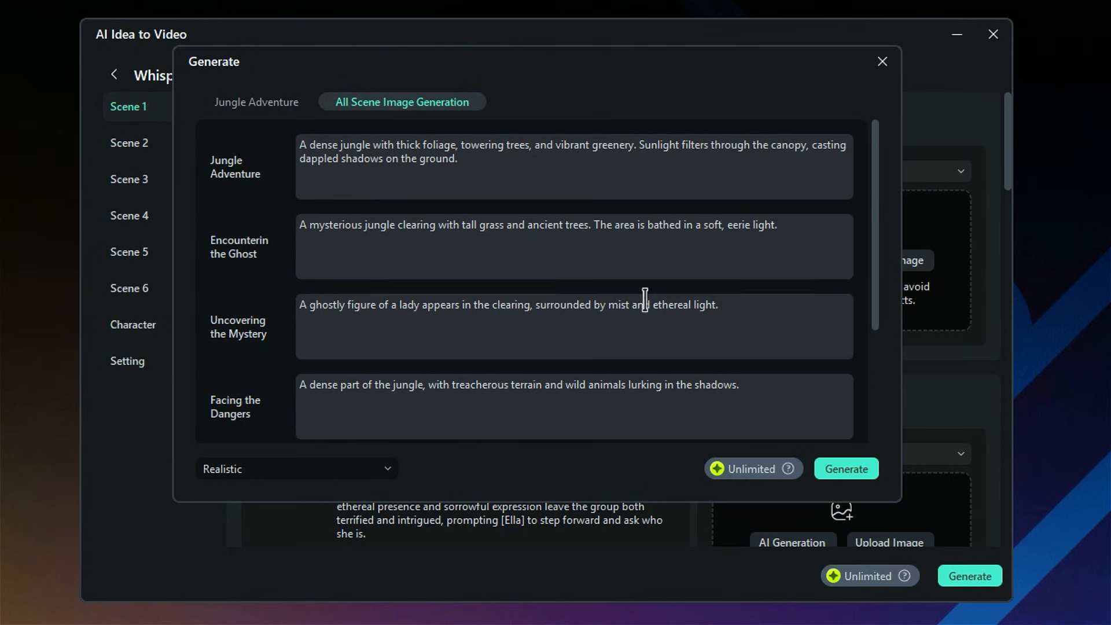
pyautogui.click(833, 470)
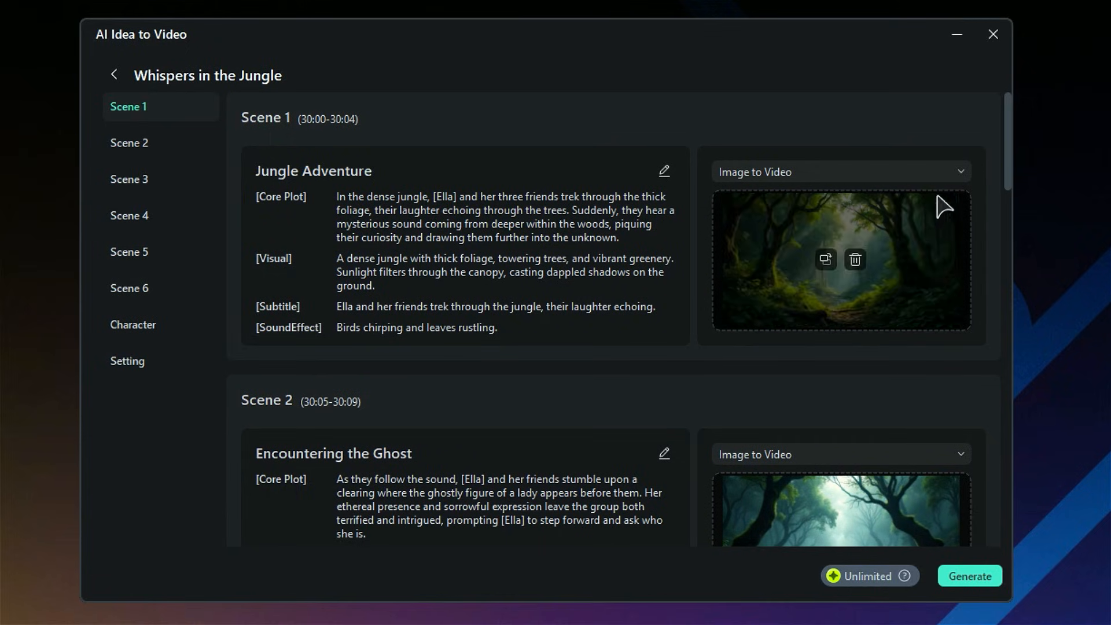
pyautogui.click(963, 174)
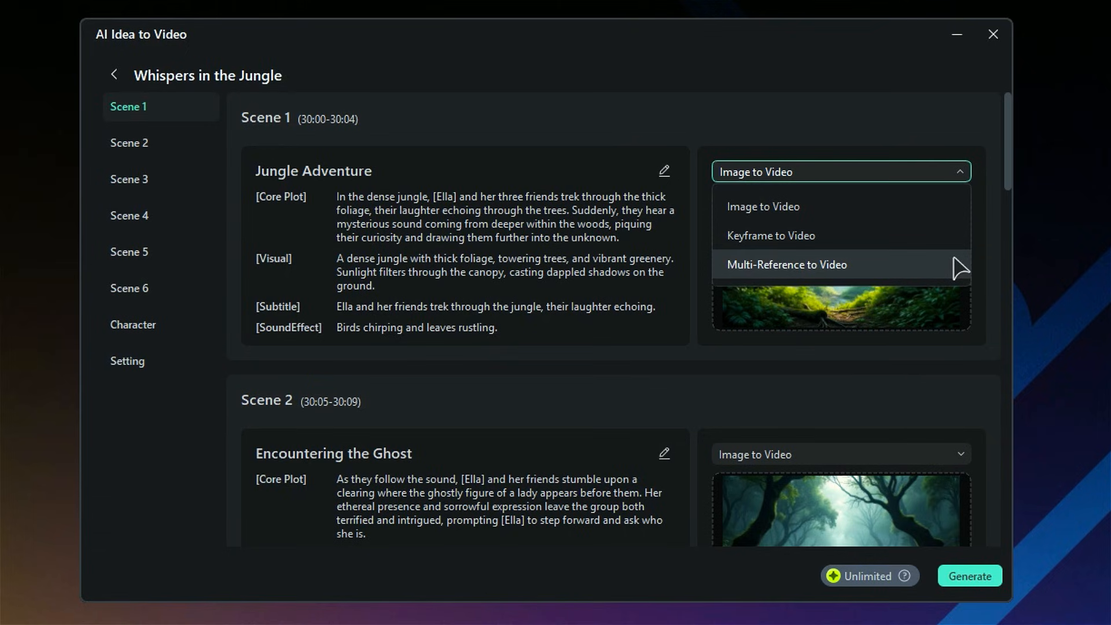
pyautogui.click(958, 173)
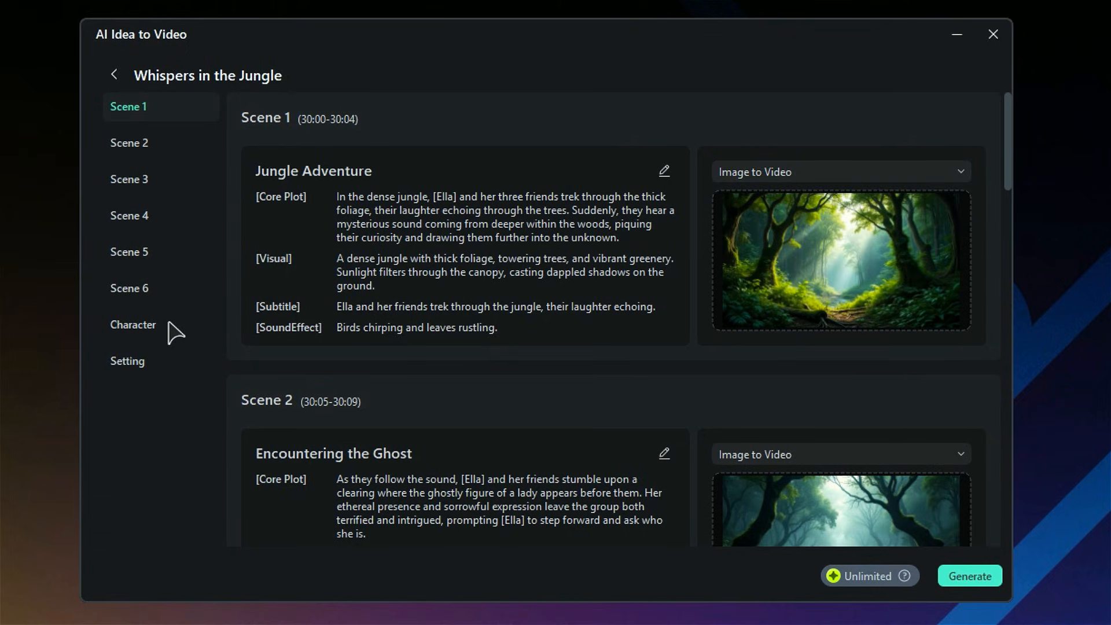
# Generate the character's image with "Close up look." added to the description, and use the second result.
pyautogui.click(134, 326)
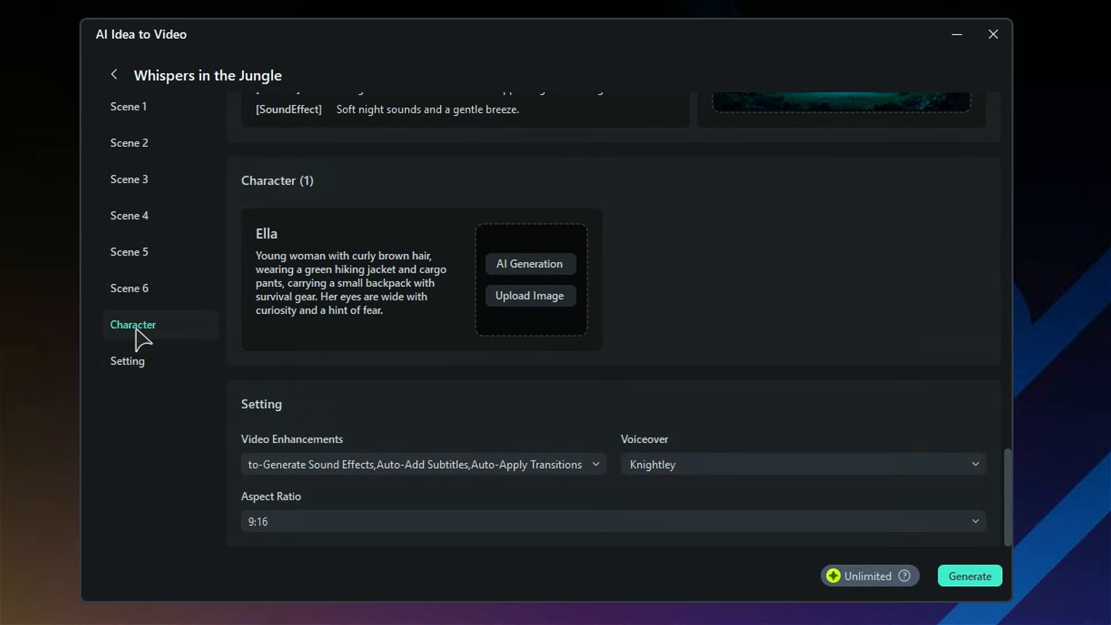
pyautogui.click(516, 267)
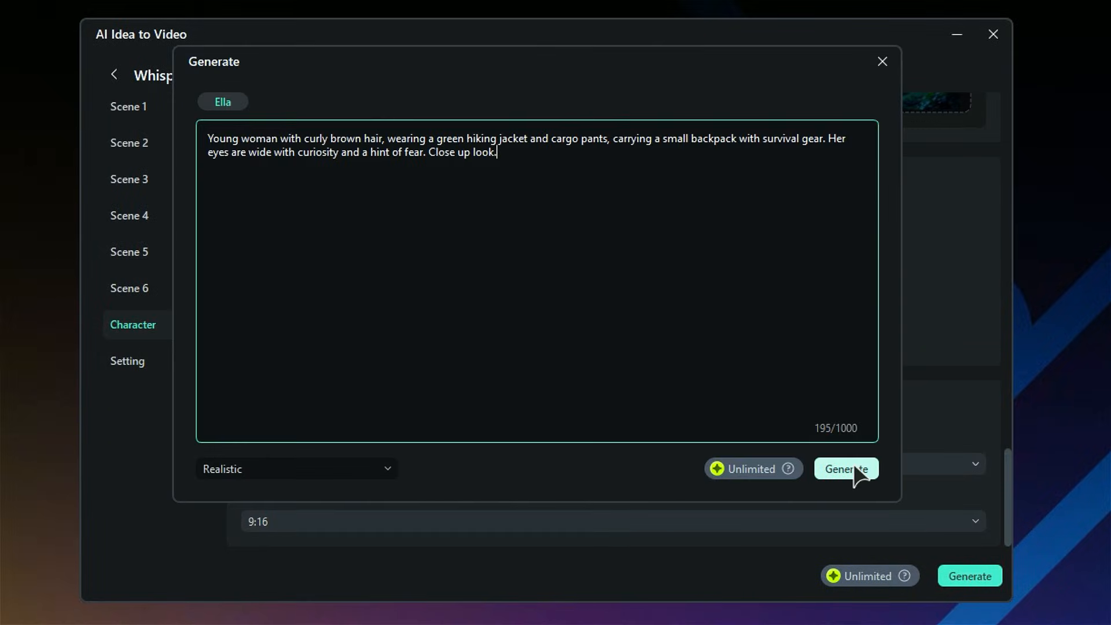
pyautogui.click(851, 469)
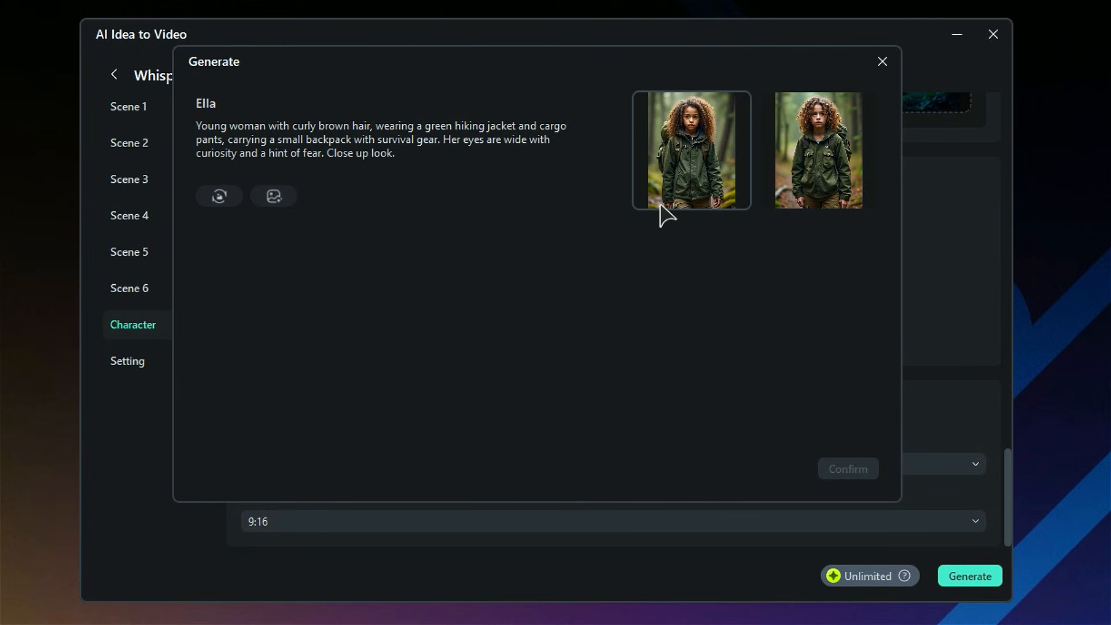
pyautogui.click(791, 215)
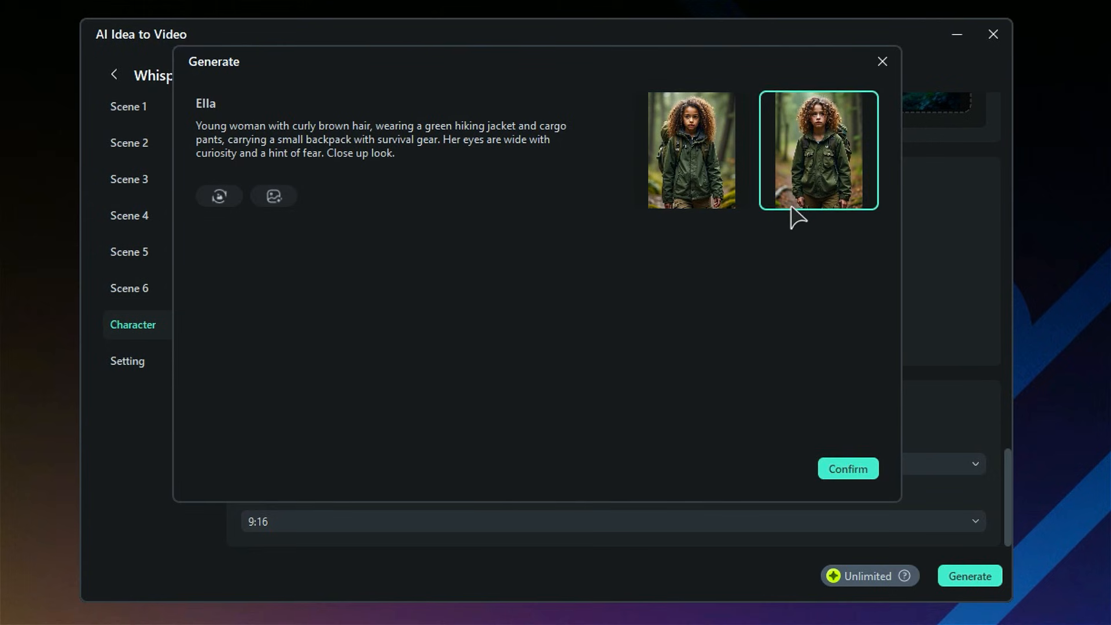
pyautogui.click(873, 472)
# Review the video enhancement and voiceover options in the project settings.
pyautogui.click(428, 470)
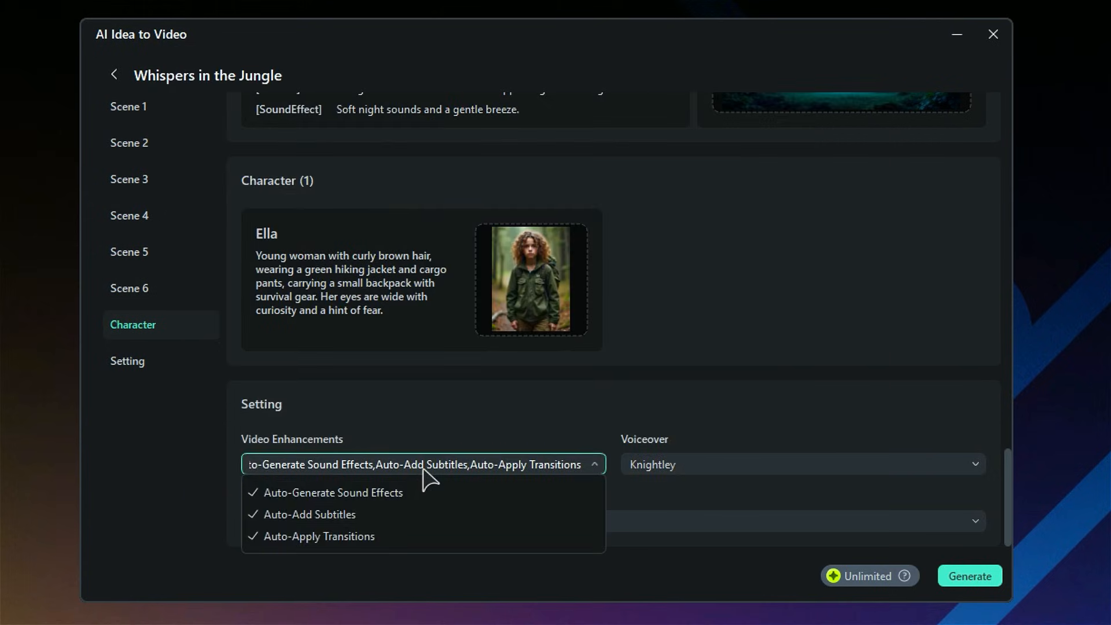
pyautogui.click(699, 477)
pyautogui.click(699, 470)
pyautogui.click(700, 438)
# Set the aspect ratio to 16:9 and generate the full video from the scenes.
pyautogui.click(585, 523)
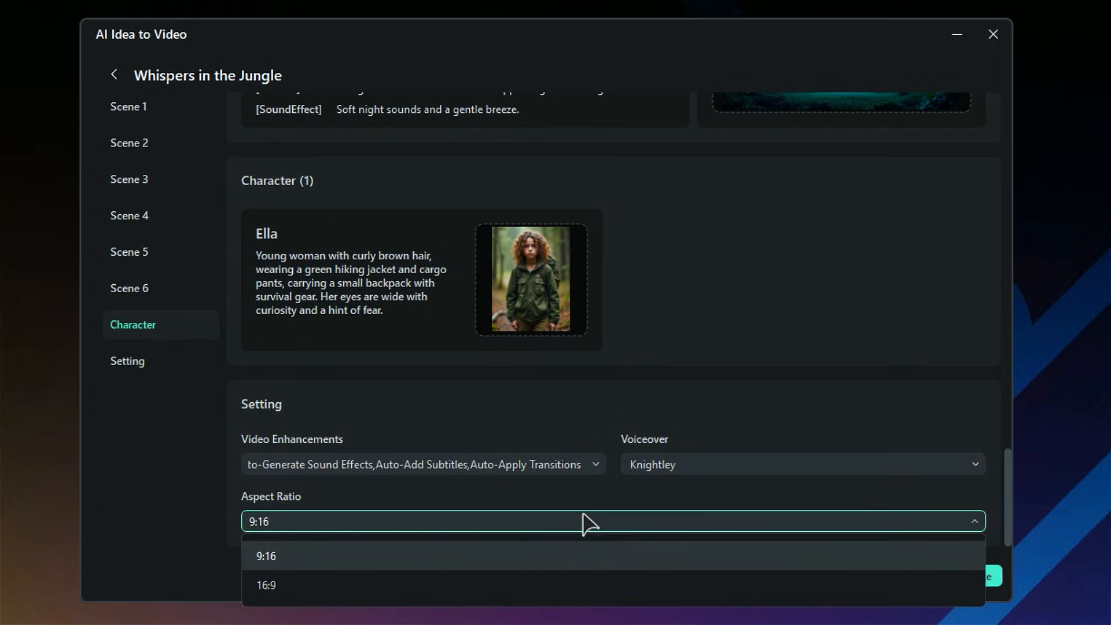
pyautogui.click(579, 584)
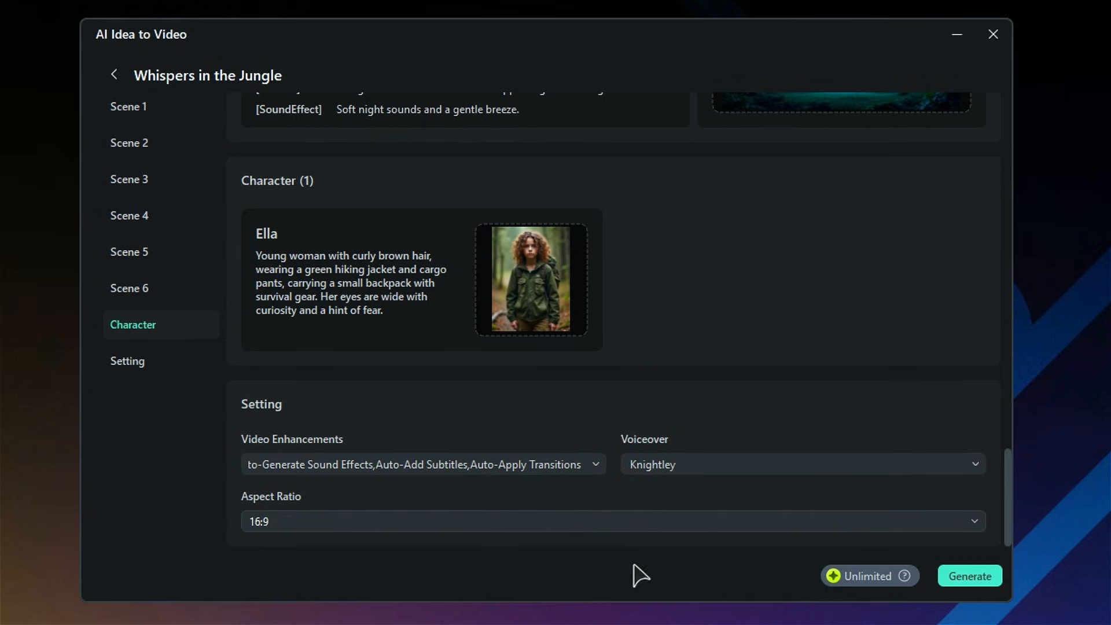
pyautogui.click(970, 576)
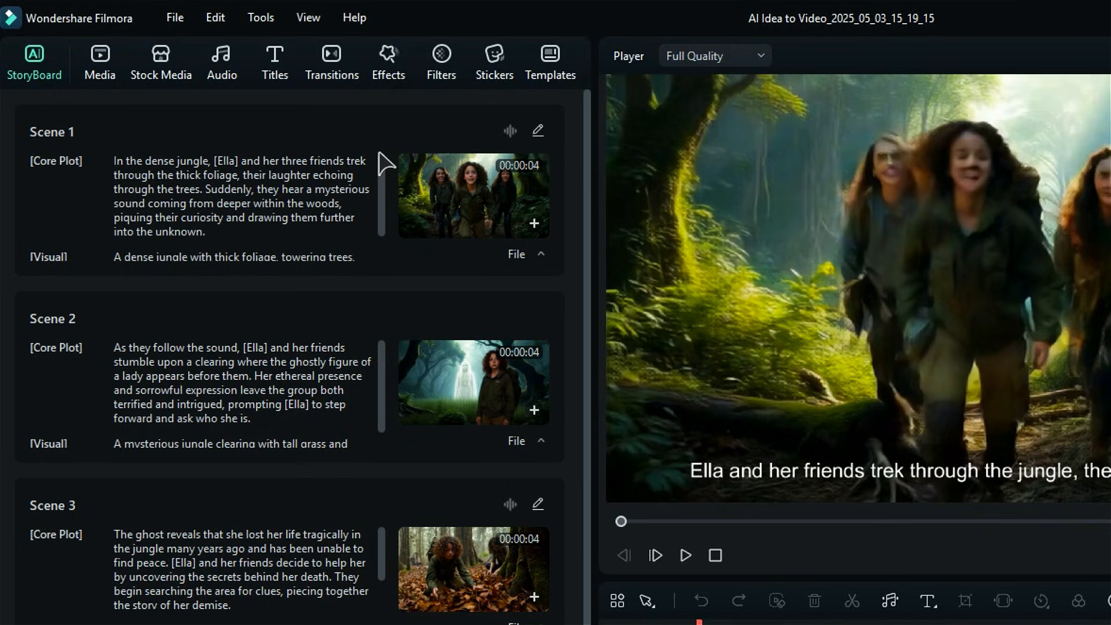
# Open Scene 1 for editing in the storyboard, review its video style, enhancement and voiceover options, and play the video.
pyautogui.click(538, 132)
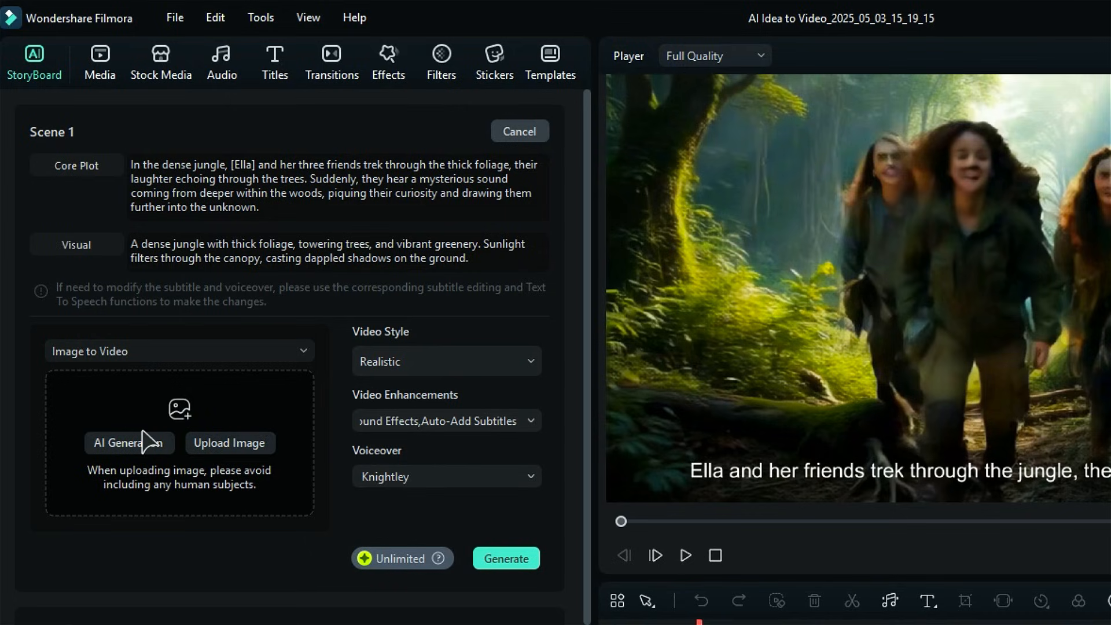
pyautogui.click(461, 366)
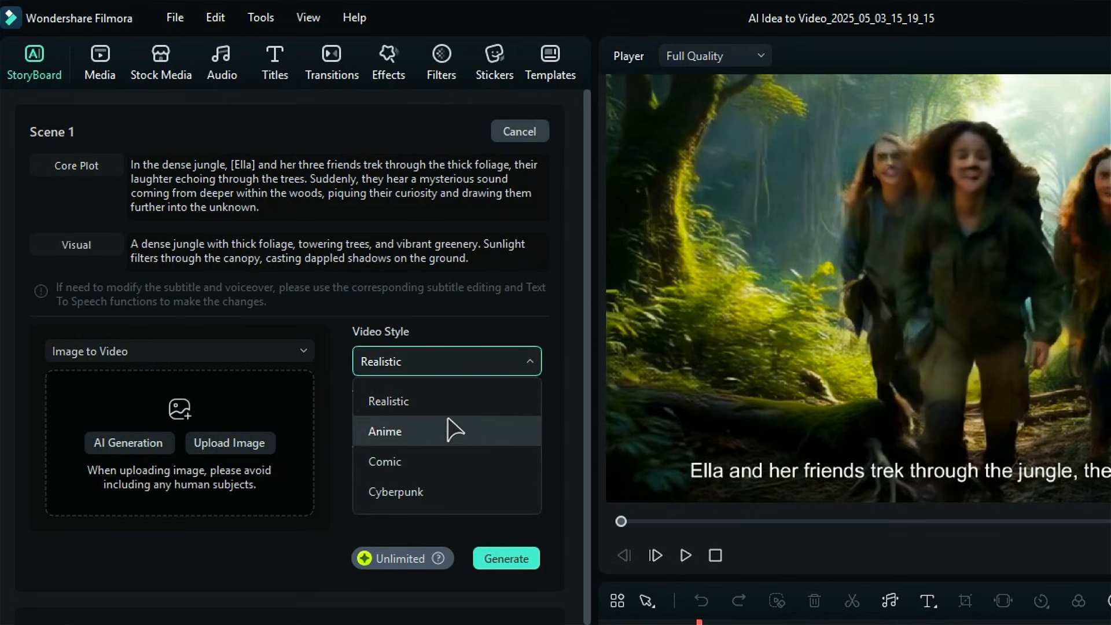
pyautogui.click(528, 373)
pyautogui.click(508, 422)
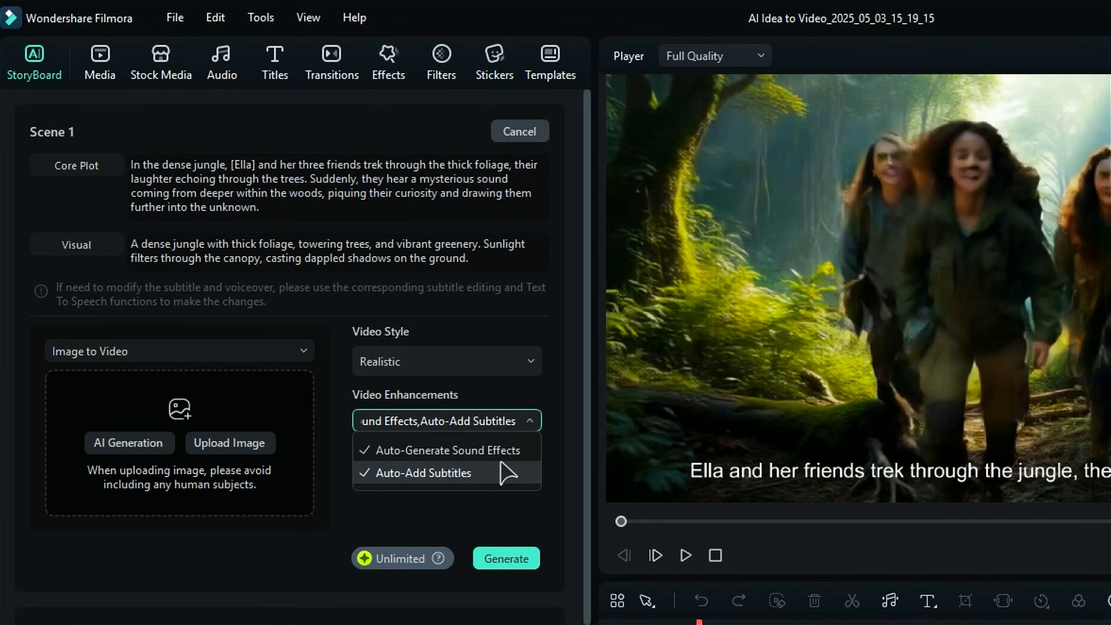
pyautogui.click(526, 484)
pyautogui.click(528, 477)
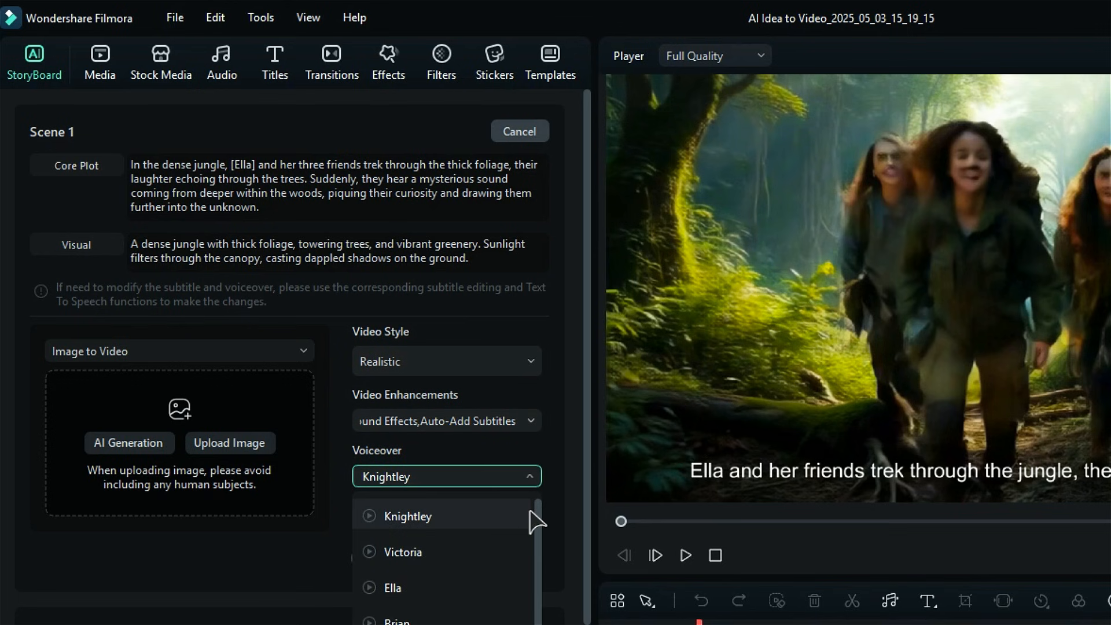
pyautogui.click(686, 555)
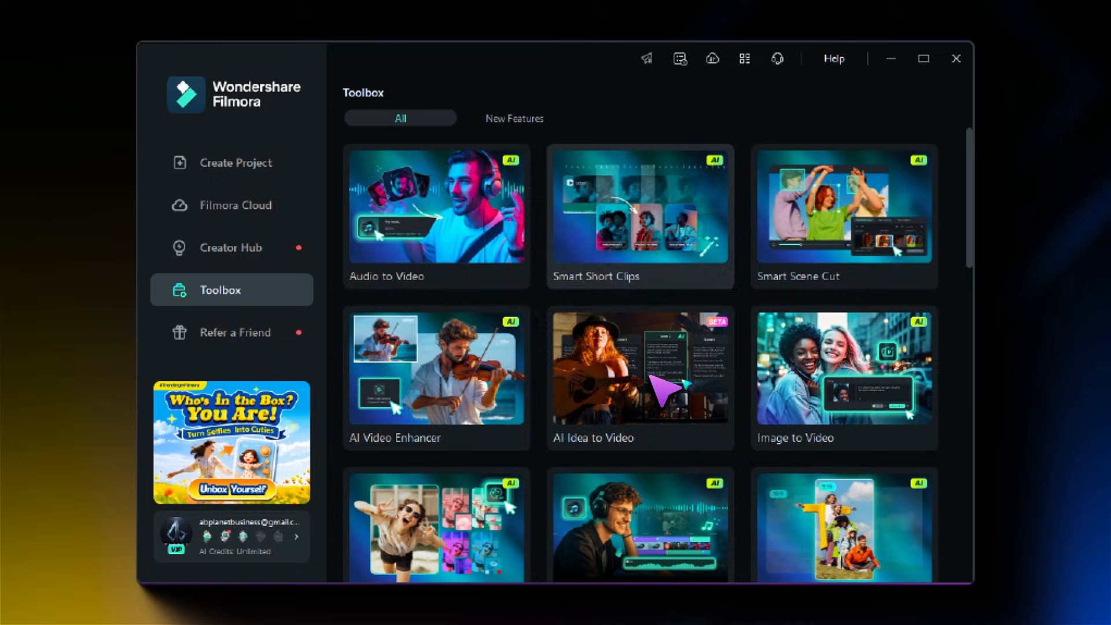
# Reopen AI Idea to Video, enter the same jungle ghost story and launch the AI script for it.
pyautogui.click(664, 391)
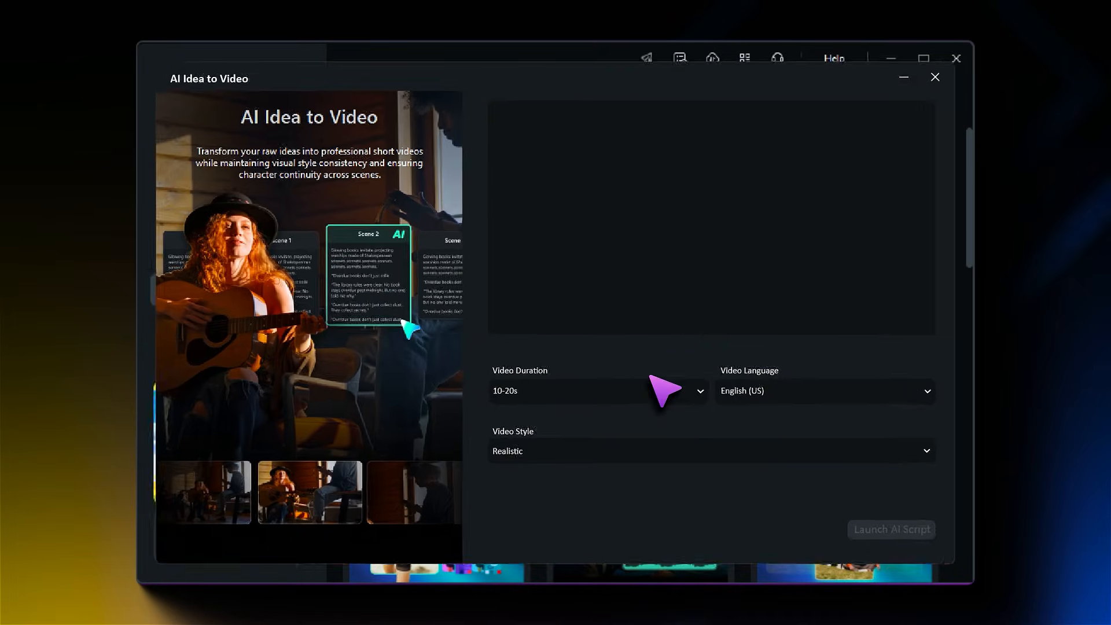
pyautogui.click(504, 113)
pyautogui.write('In a dense jungle, a group of four friends was enjoying themselves when they heard a sound in the woods. It was the ghost of a lady who had lost her life in that jungle')
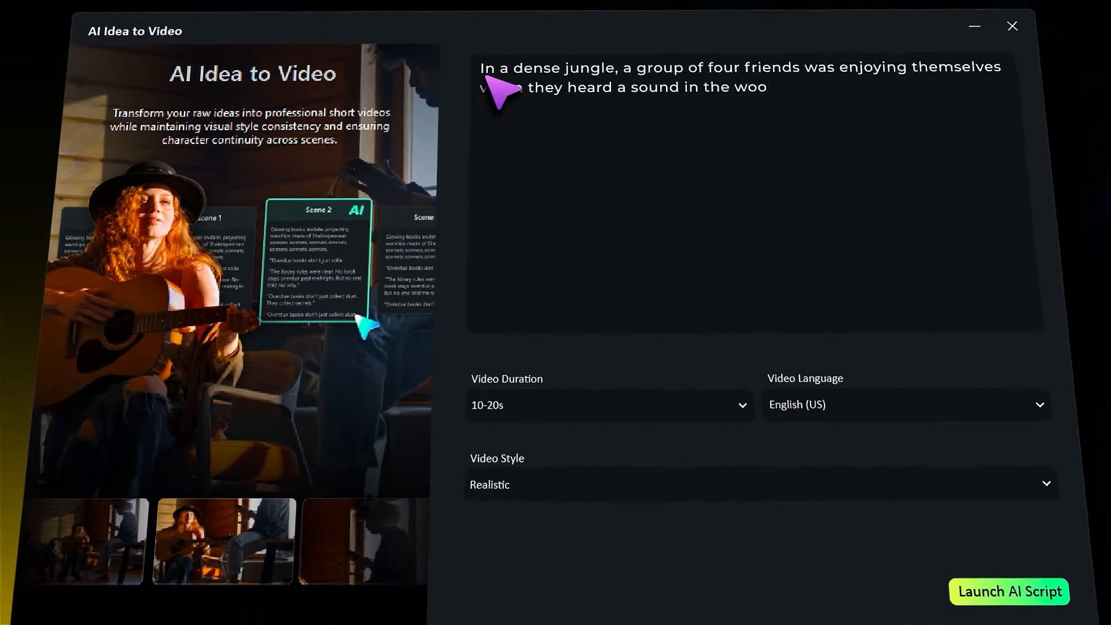
pyautogui.click(972, 523)
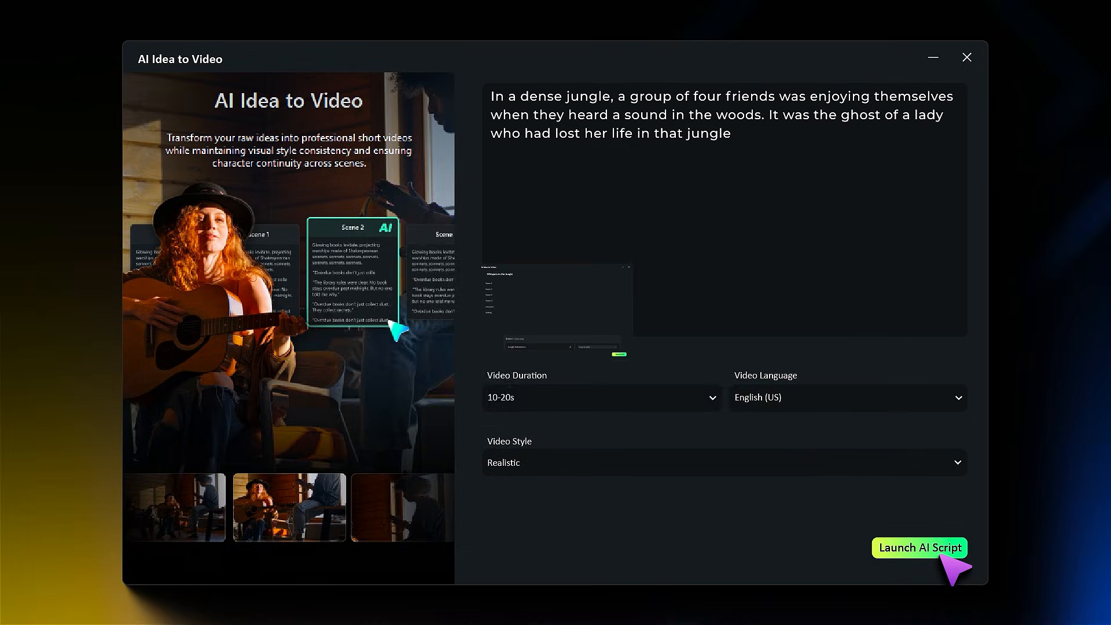